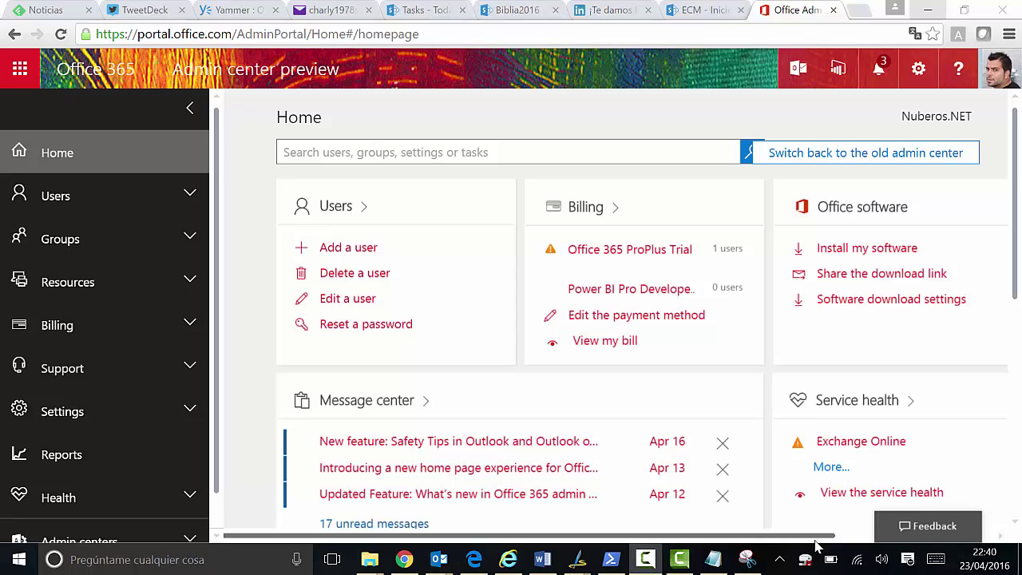
Open the Azure AD admin center from the Office 365 Admin centers list
scroll(48, 491, down, 1)
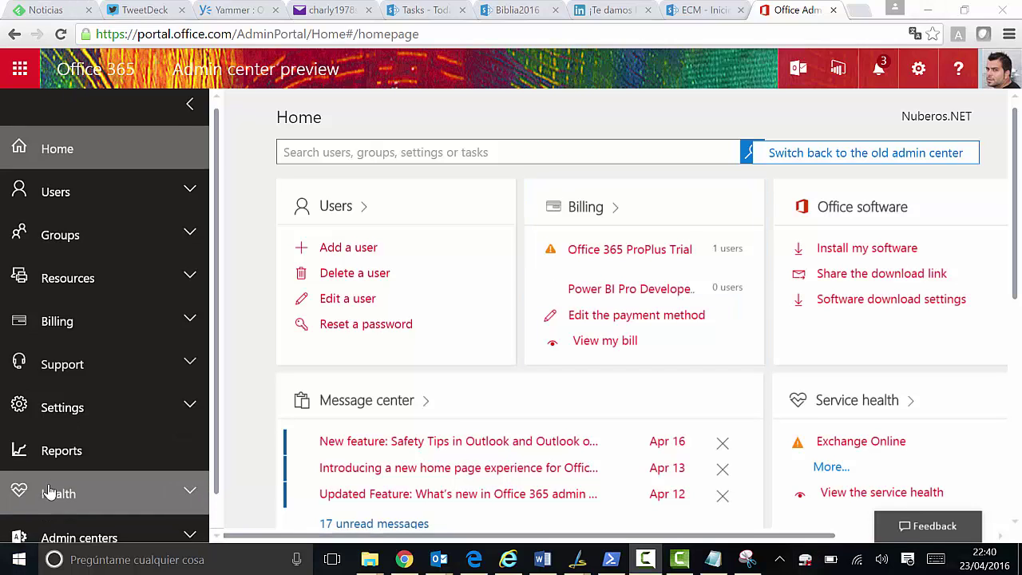
click(187, 505)
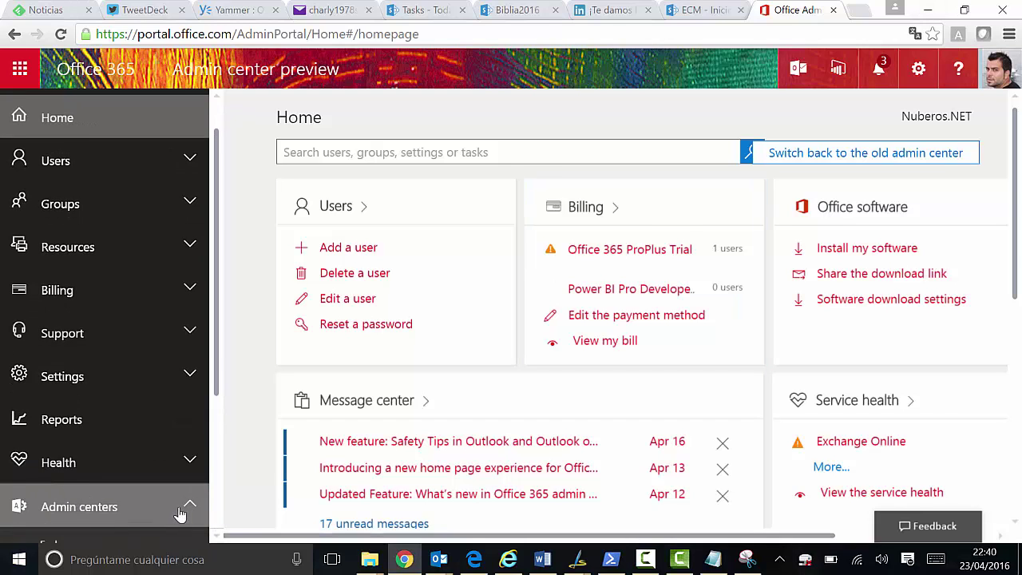
scroll(143, 495, down, 1)
click(91, 484)
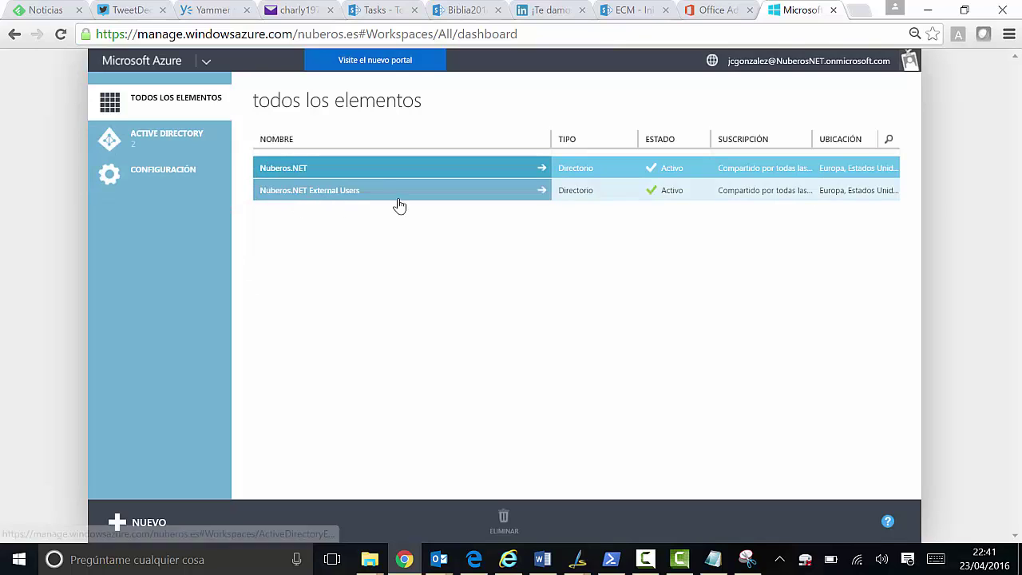
Open the users of the Nuberos.NET External Users directory and start adding a user
click(322, 198)
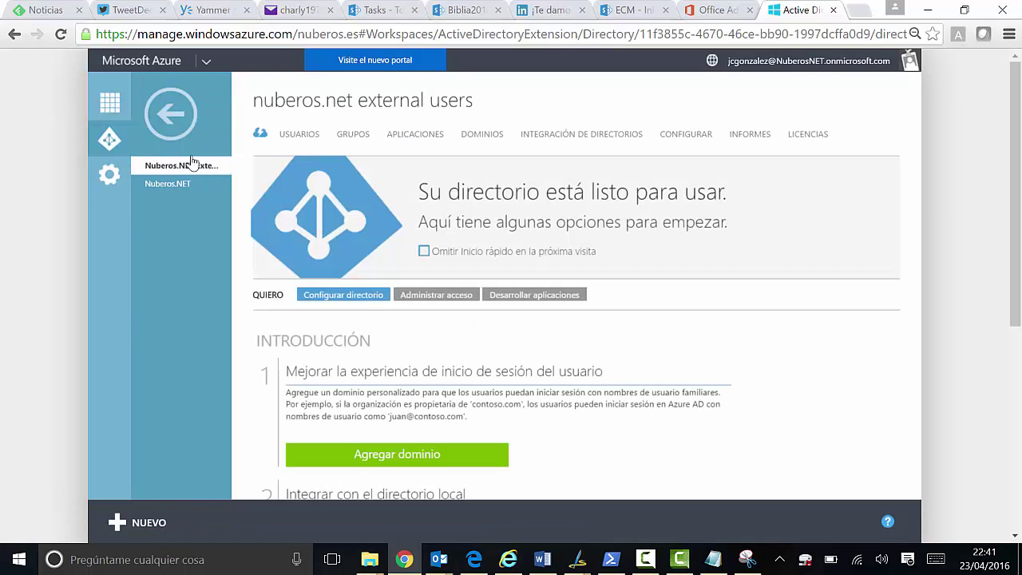
click(306, 136)
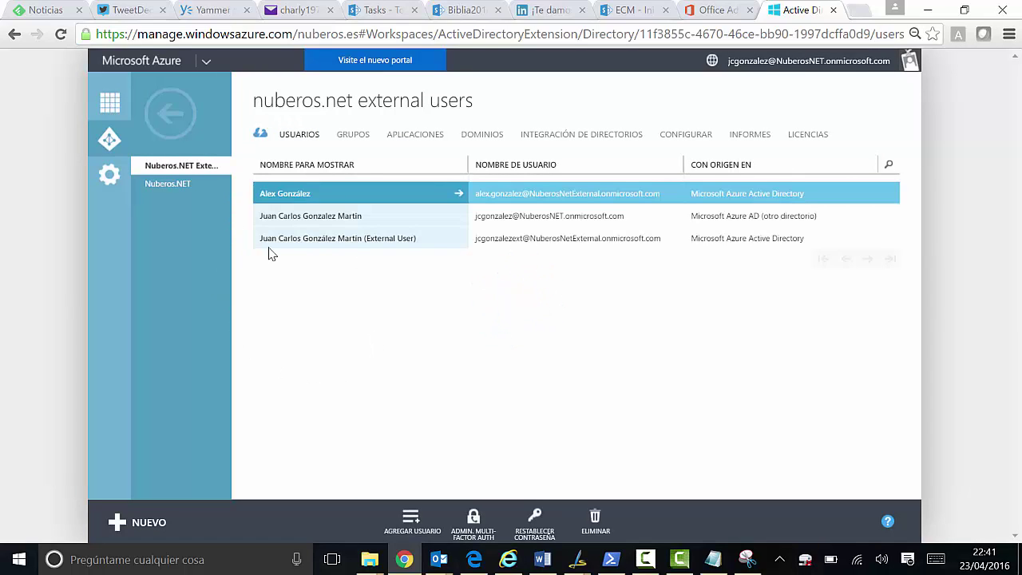
click(410, 522)
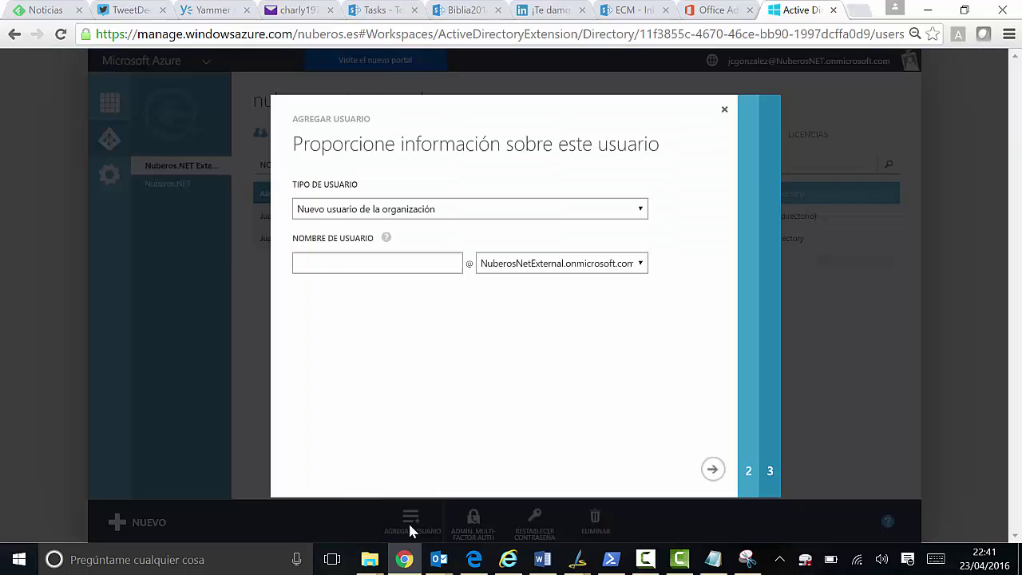
Keep the user type 'Nuevo usuario de la organización' and enter the new user's username
click(384, 212)
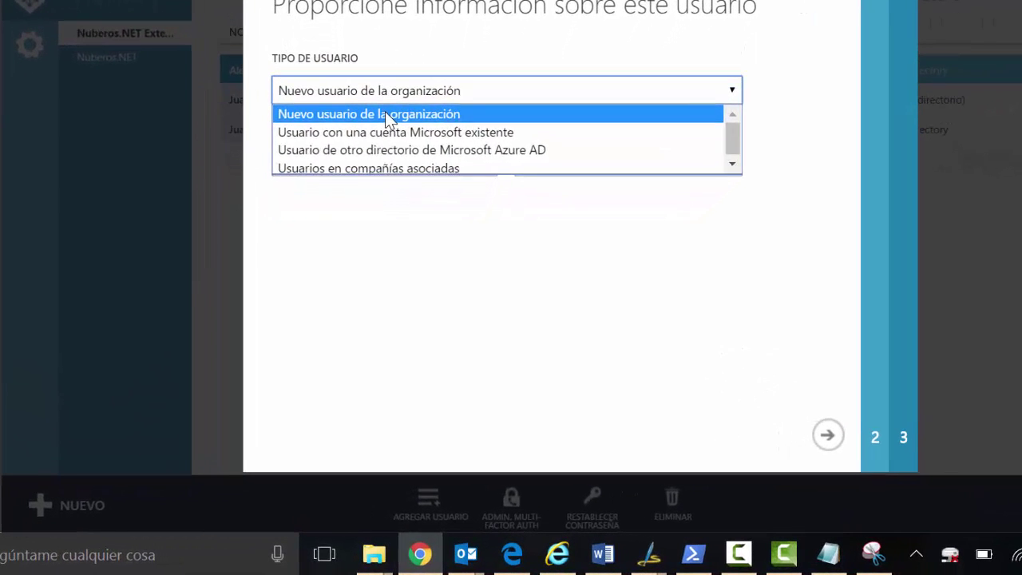
click(385, 114)
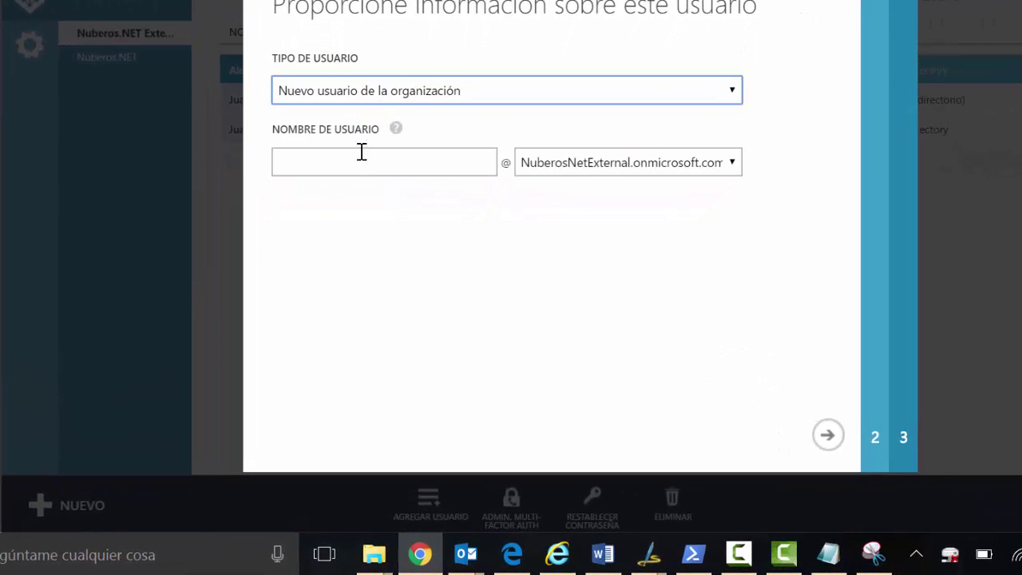
mouse_move(376, 114)
click(356, 161)
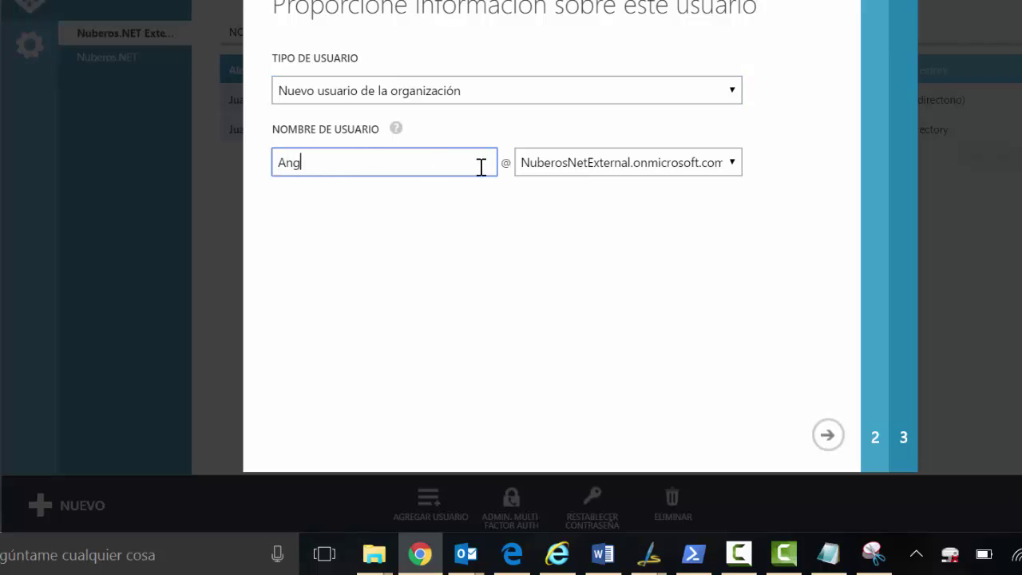
Enter the new user's first name and display name, then create the account
click(827, 435)
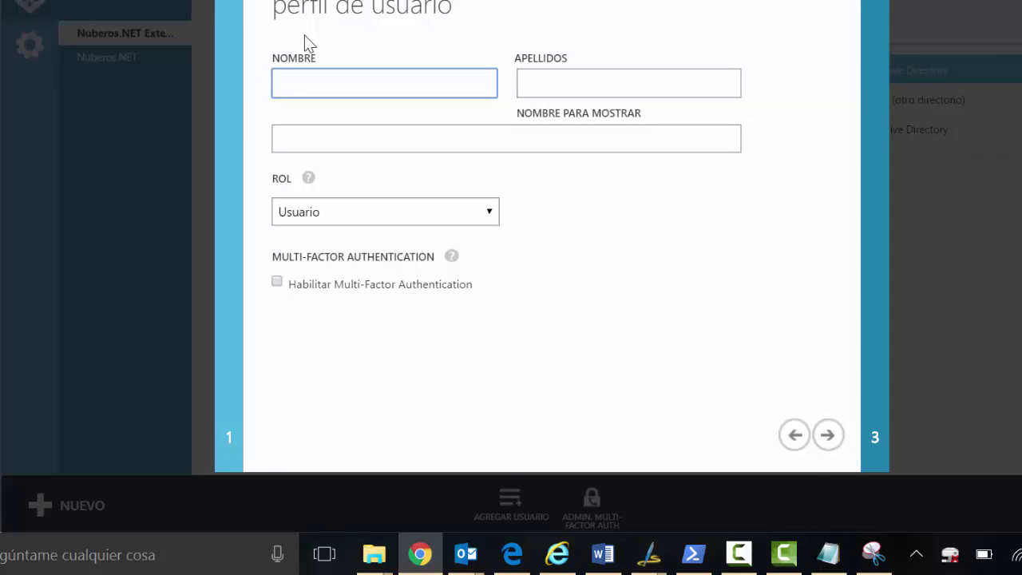
text(Angel)
key(Tab)
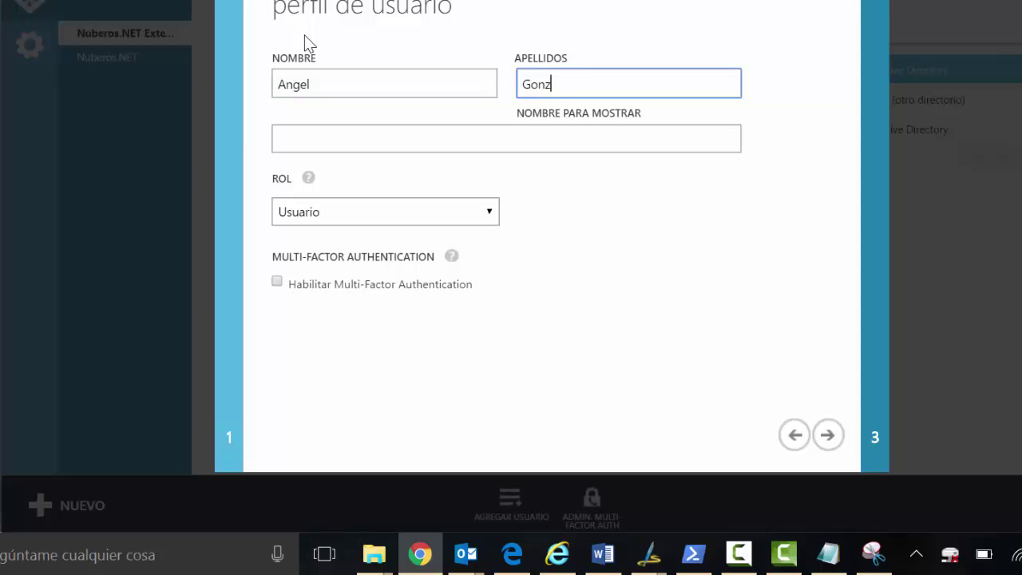
key(Tab)
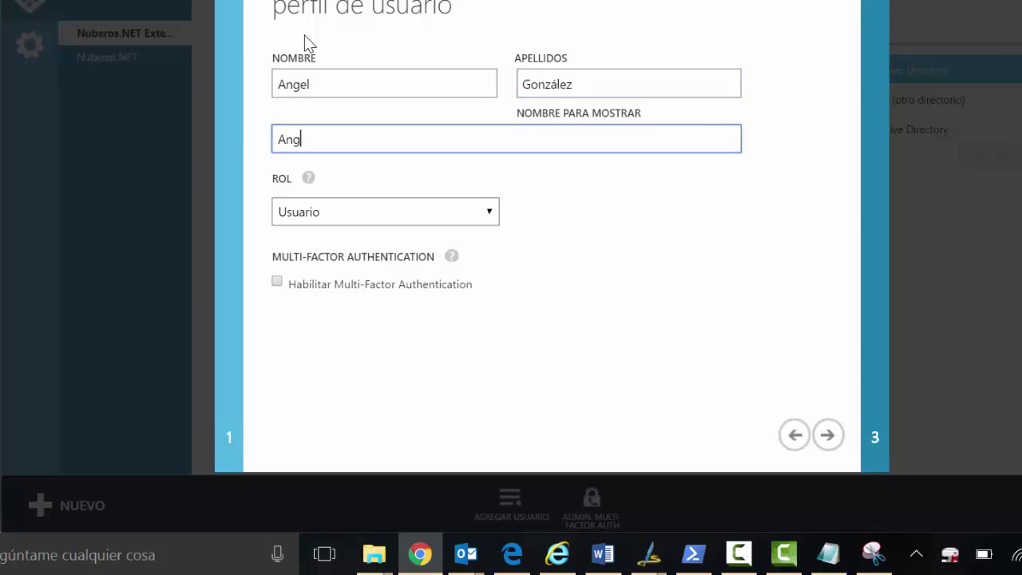
click(828, 437)
click(425, 164)
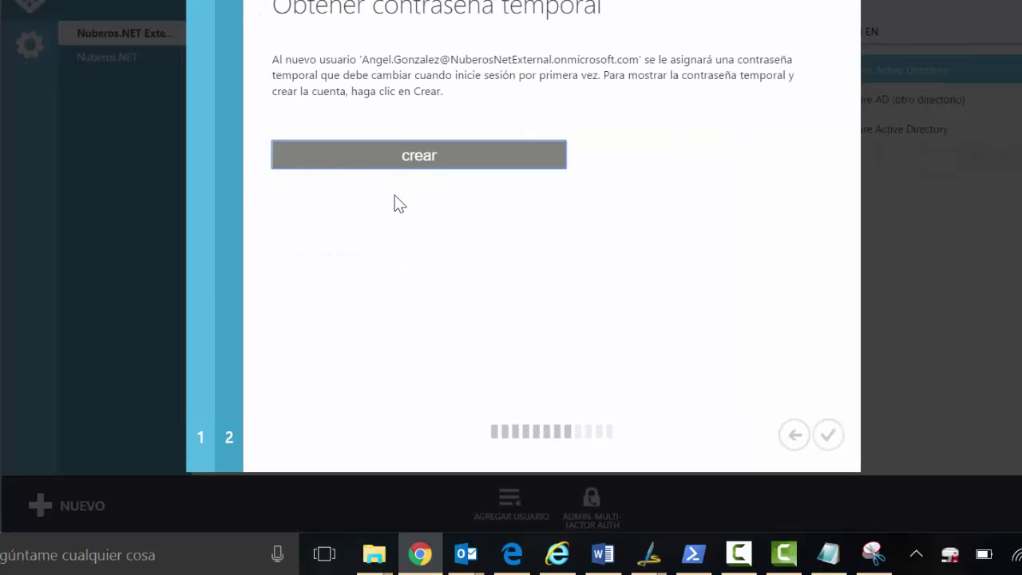
Paste the temporary password into the Notepad script as a '--' commented line, then close the password dialog
drag(342, 129, 250, 132)
key(ctrl+c)
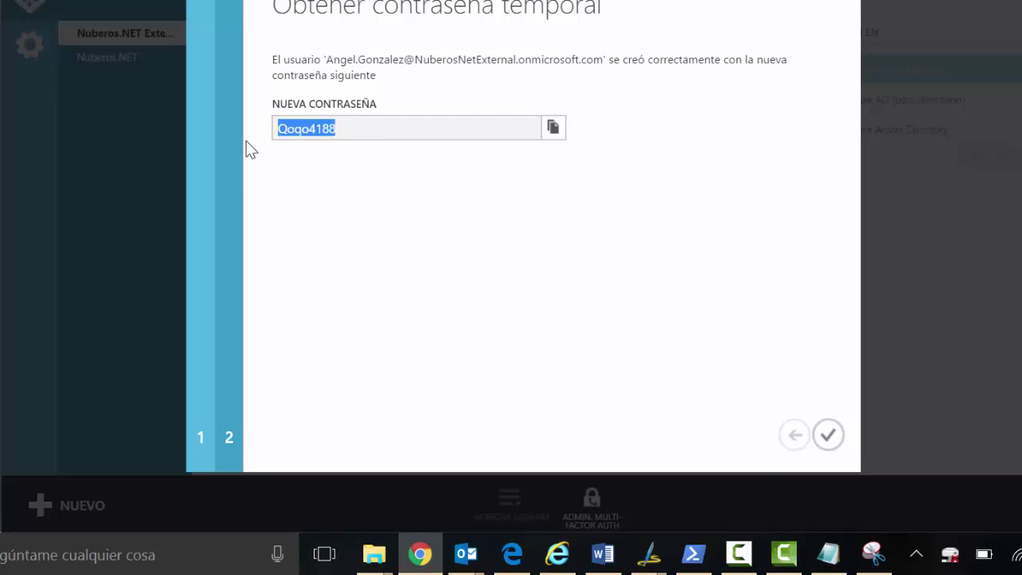
click(829, 553)
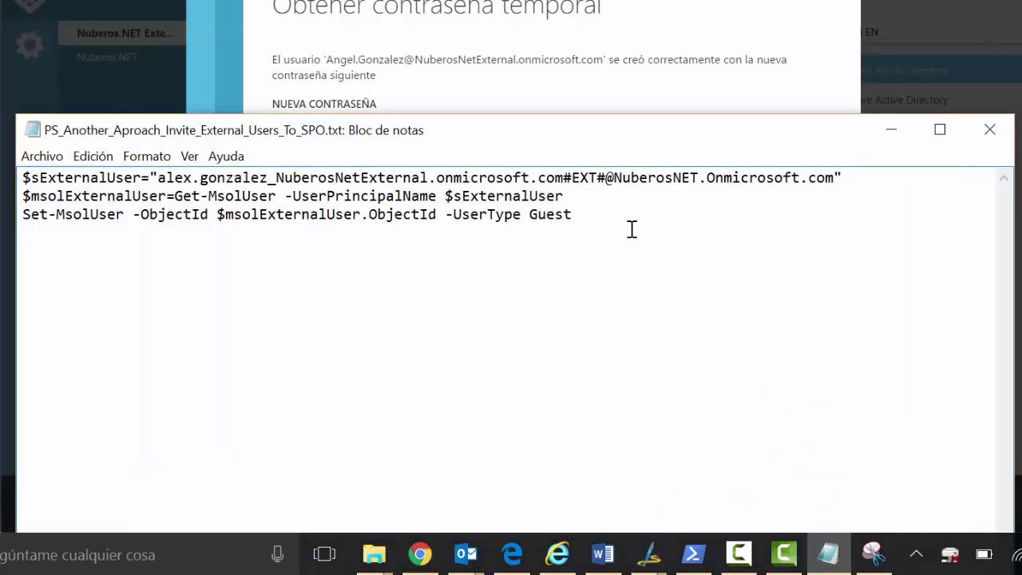
key(ctrl+v)
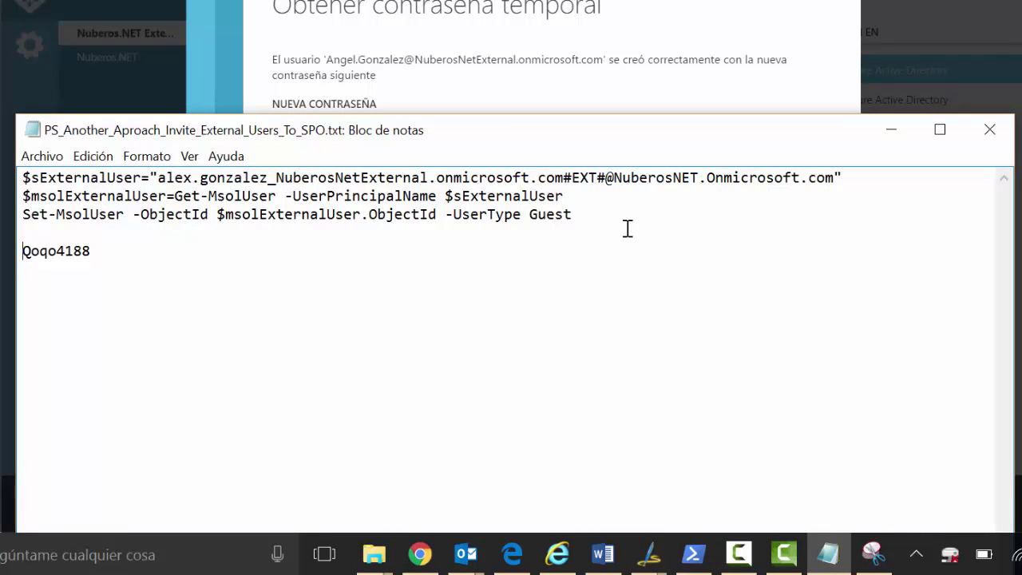
text(--)
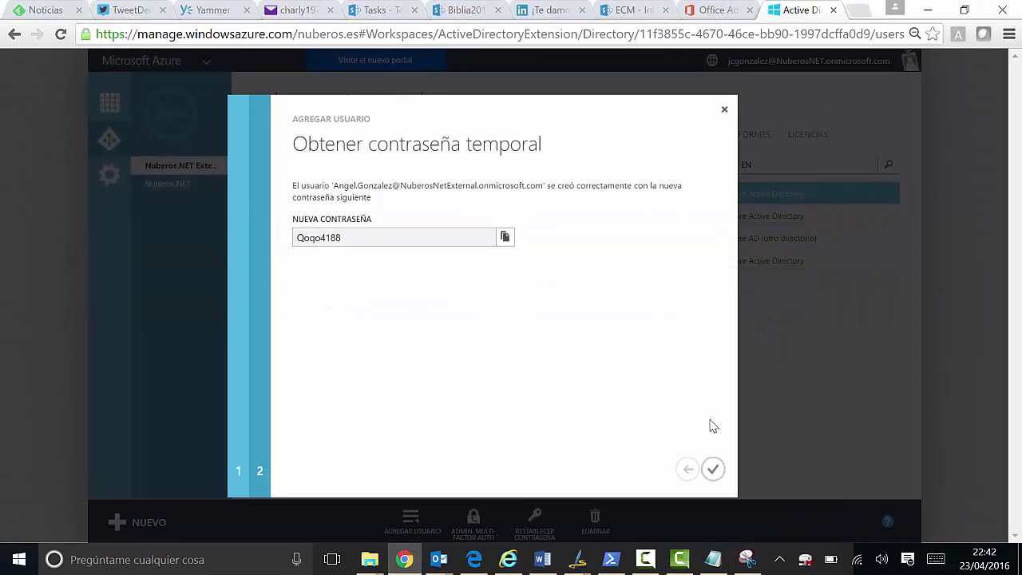
click(713, 469)
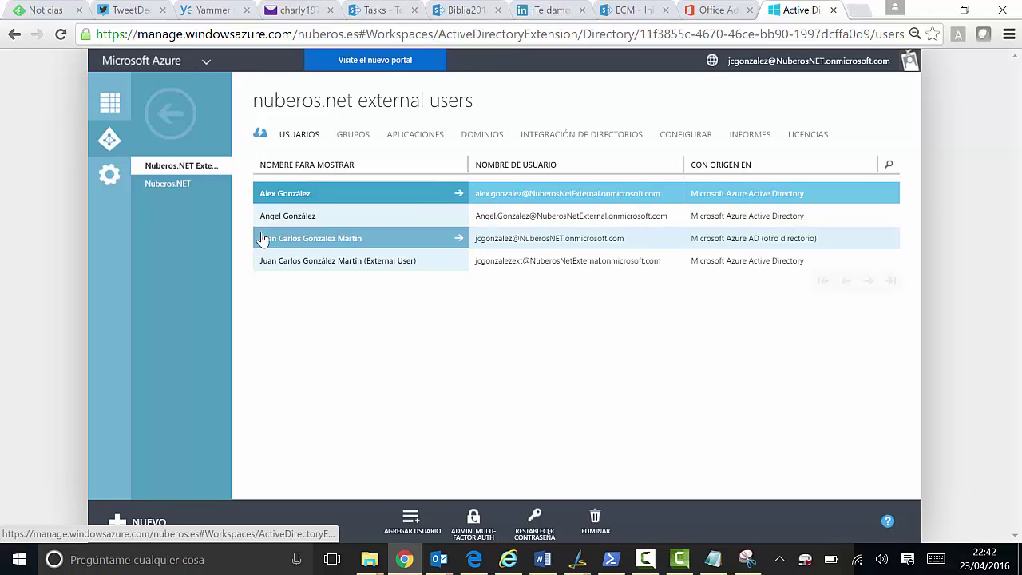
In Nuberos.NET, start adding a user of type 'Usuario de otro directorio de Microsoft Azure AD'
click(170, 184)
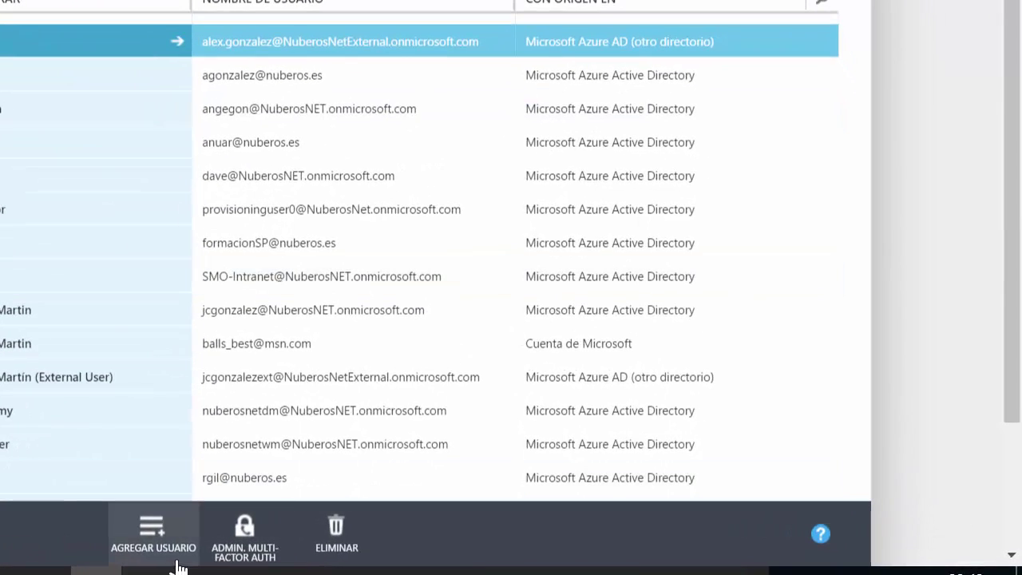
click(160, 537)
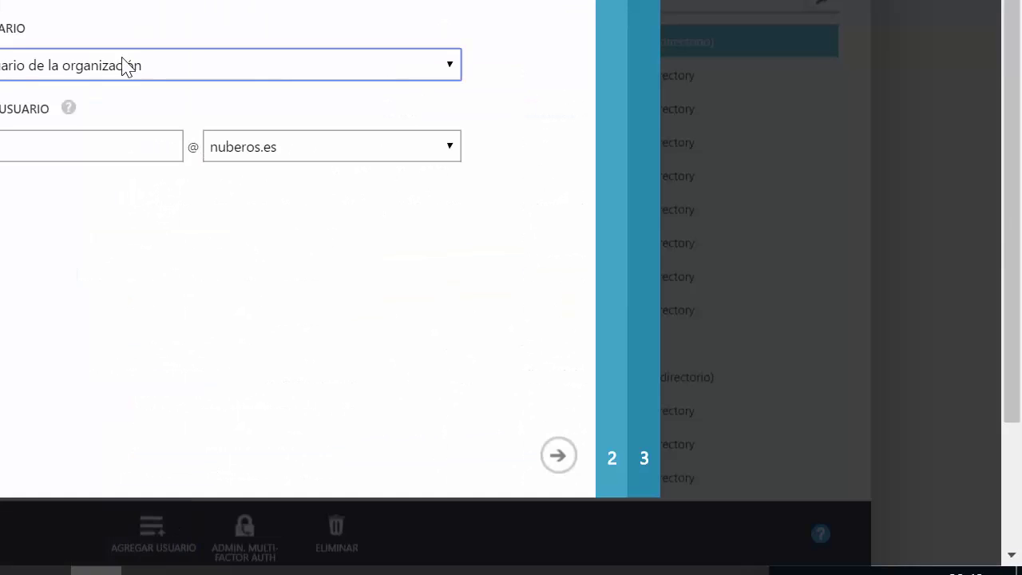
click(198, 79)
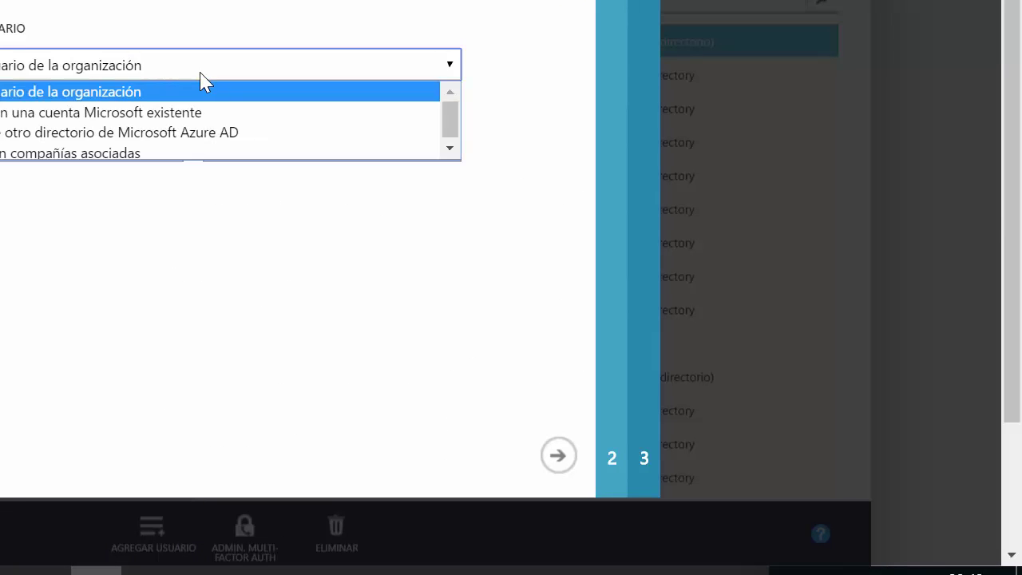
click(127, 135)
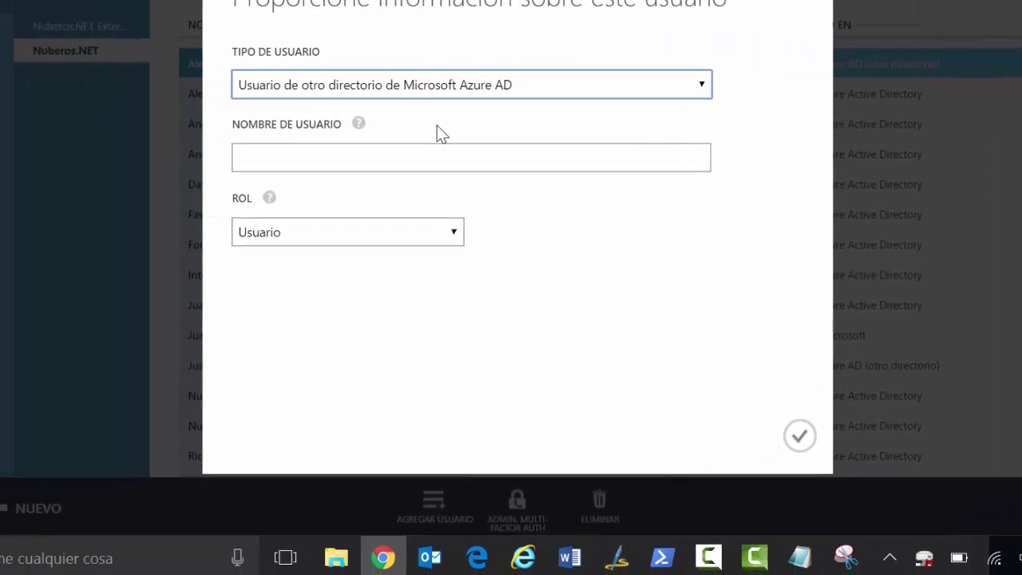
Copy the script's external user address to a new line below the password and adapt it for the new user
click(800, 556)
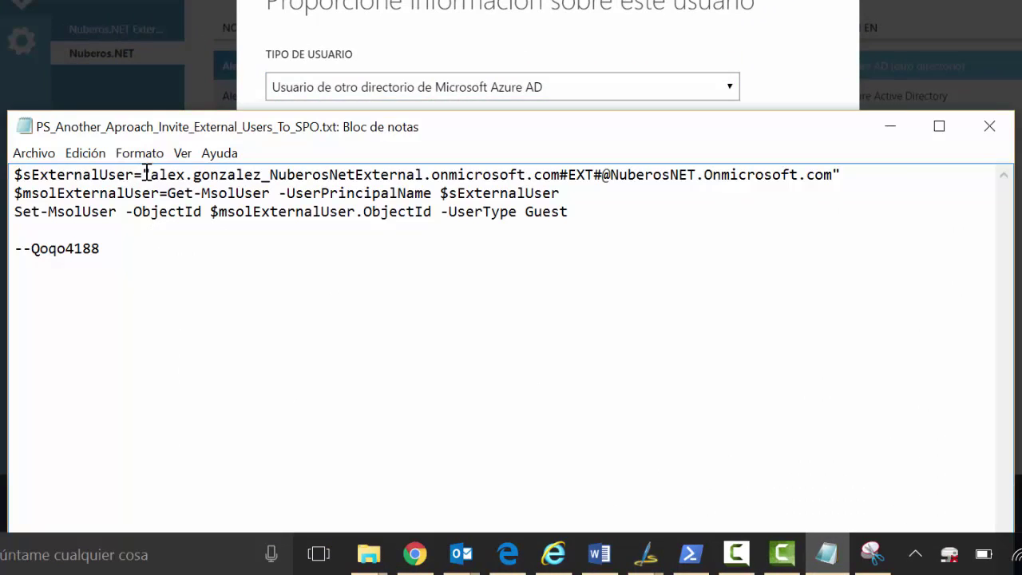
drag(152, 176, 561, 174)
key(ctrl+c)
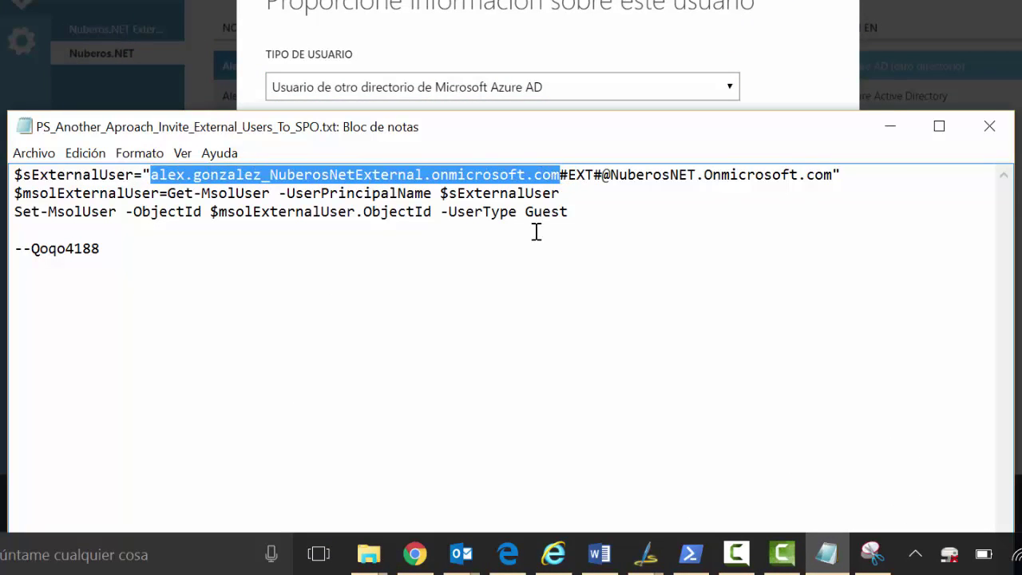
click(116, 264)
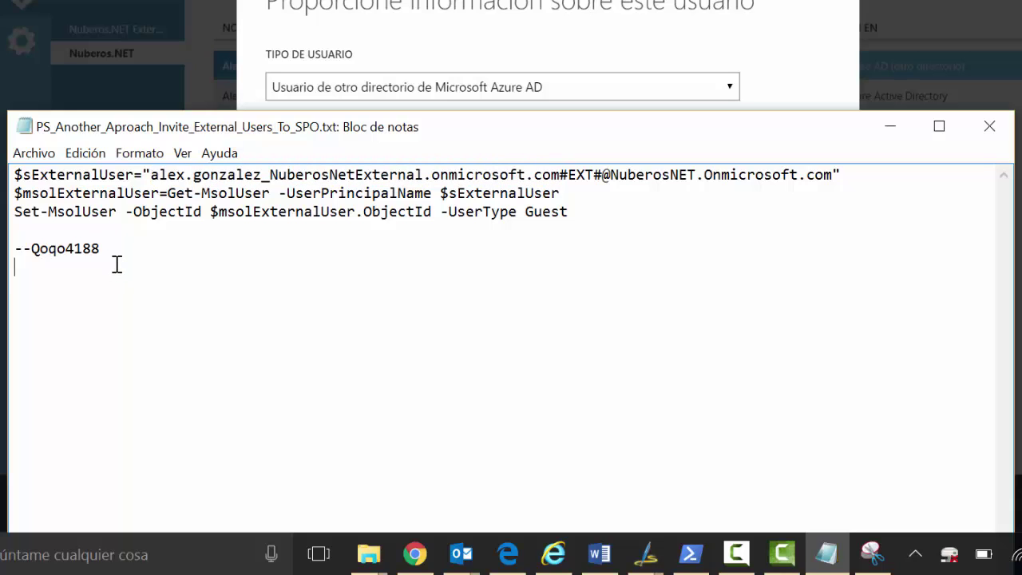
key(ctrl+v)
drag(50, 267, 24, 267)
text(ngel)
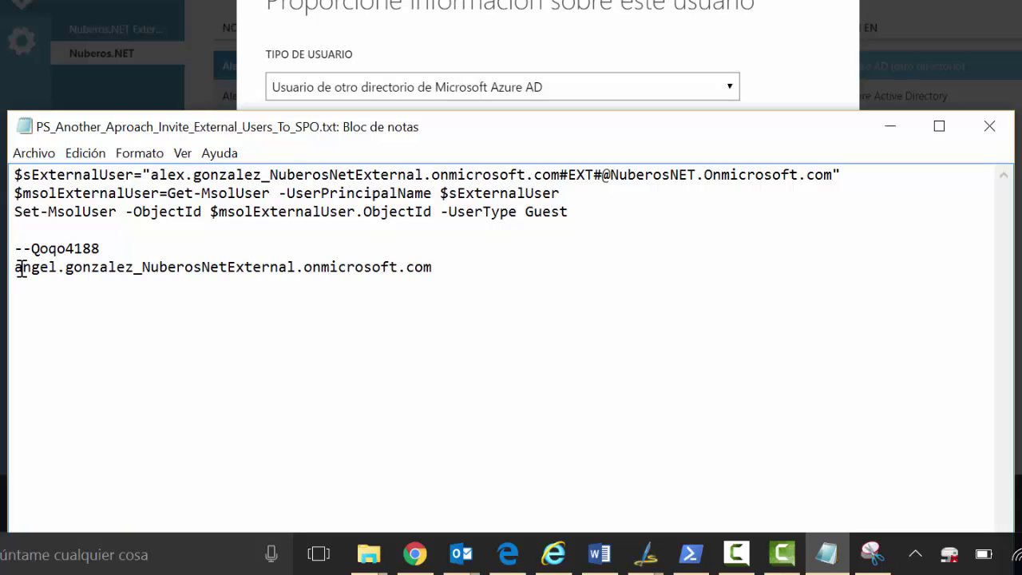
key(BackSpace)
Complete the address with '@', paste it as NOMBRE DE USUARIO with role Usuario, and confirm
text(@)
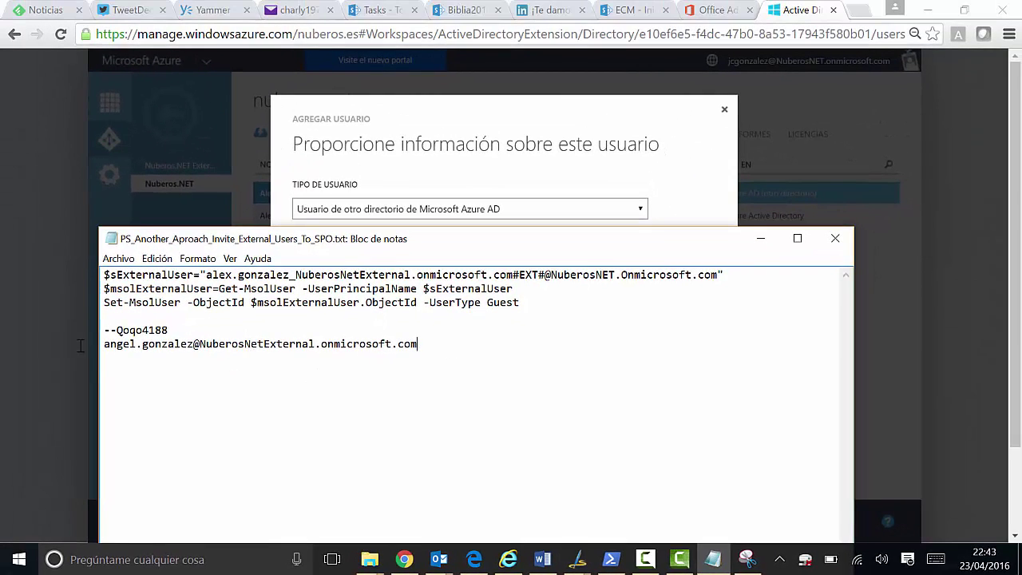
key(shift+Home)
key(ctrl+c)
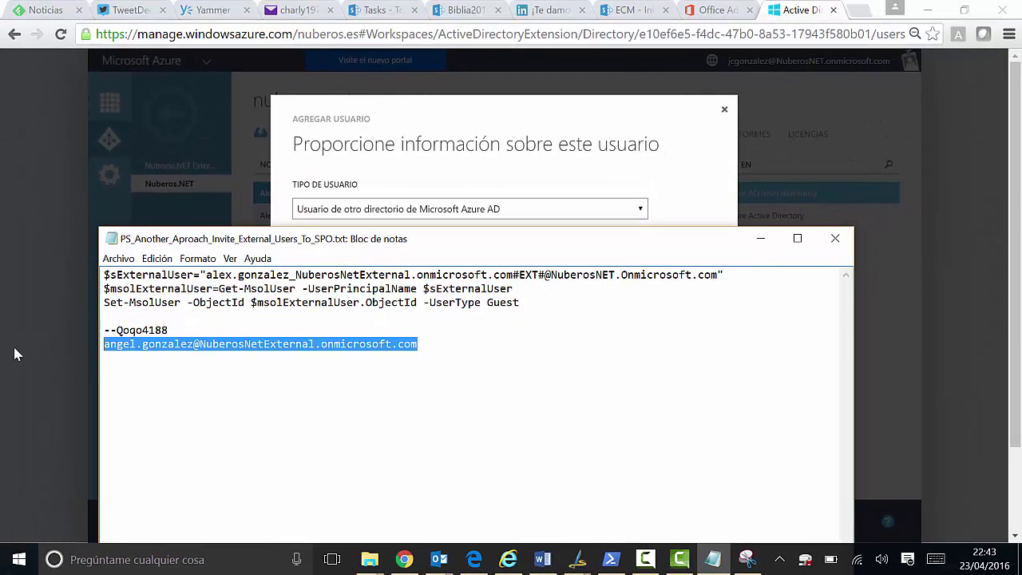
click(449, 136)
click(383, 263)
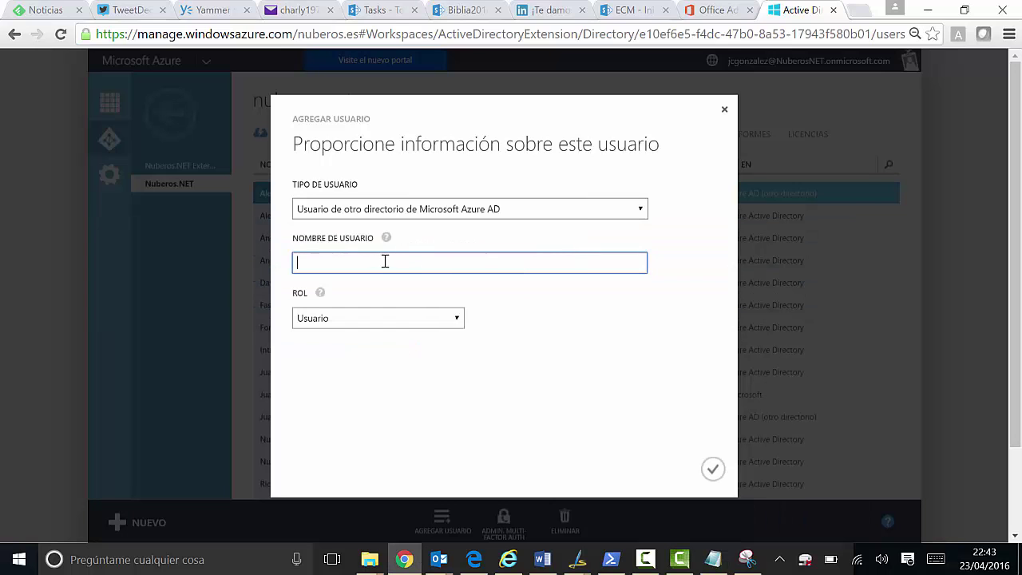
key(ctrl+v)
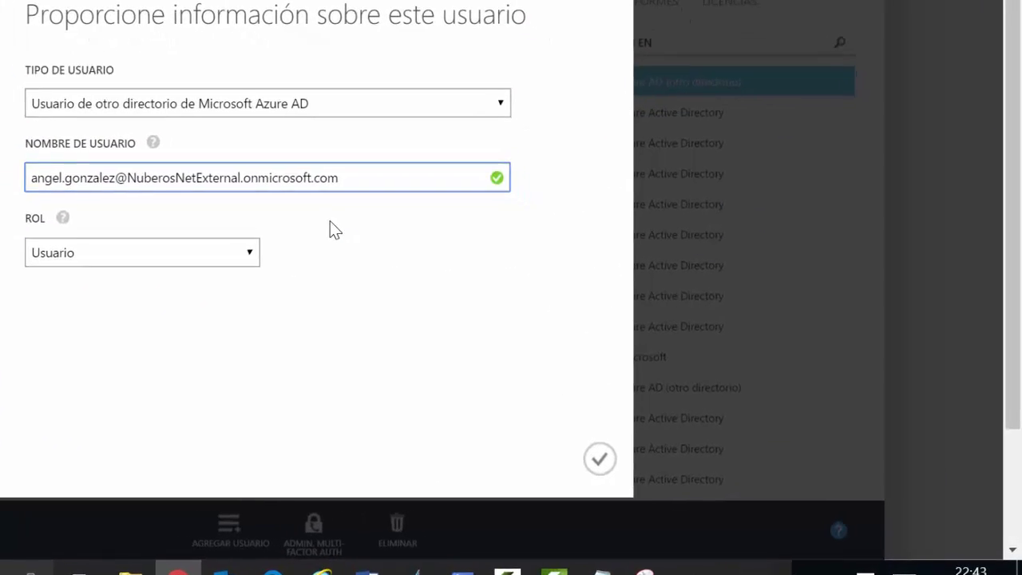
click(561, 456)
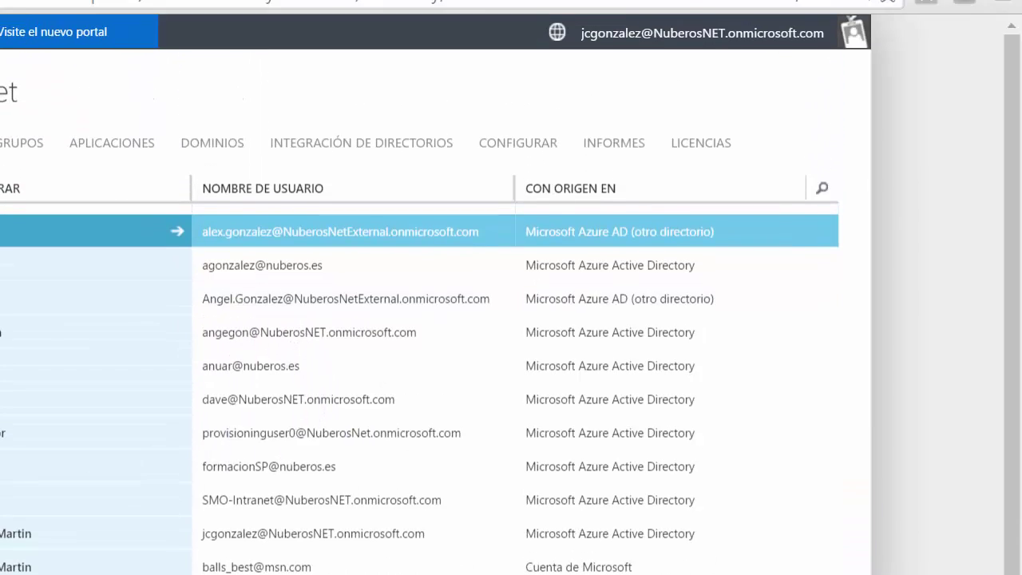
click(563, 13)
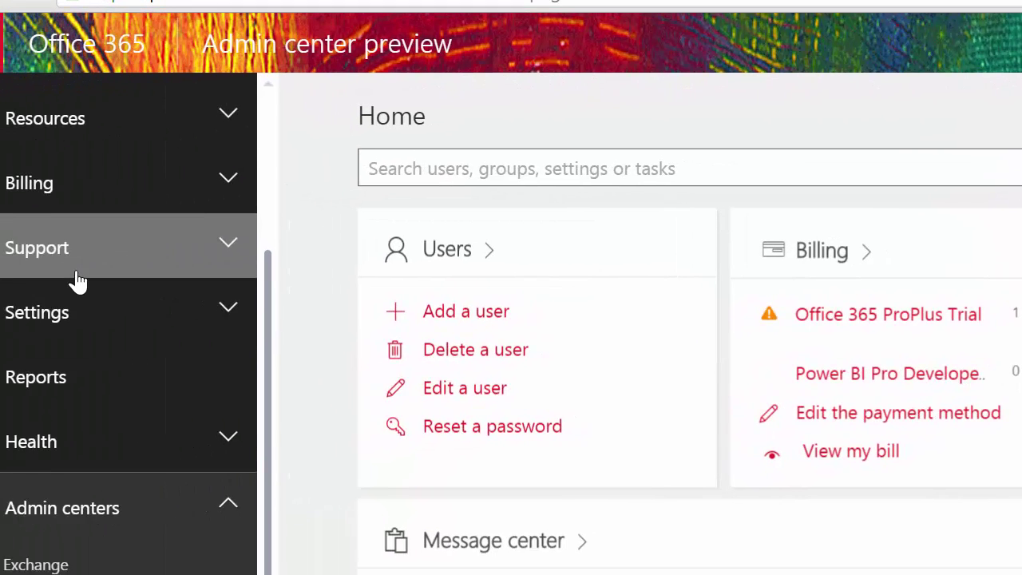
Open the Office 365 Active users list, briefly visiting Contacts, to find the new external user
scroll(76, 280, up, 3)
click(48, 248)
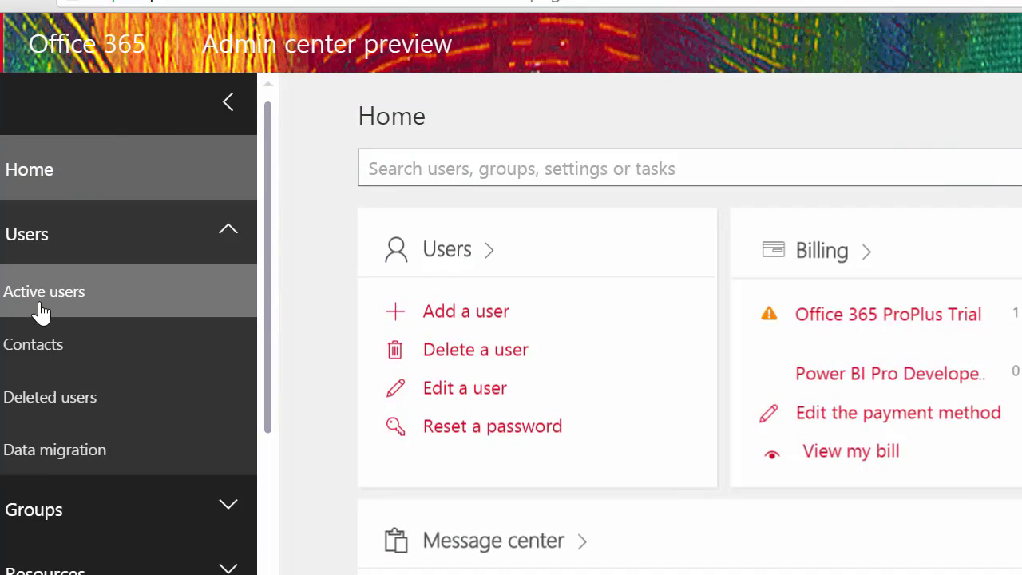
click(104, 308)
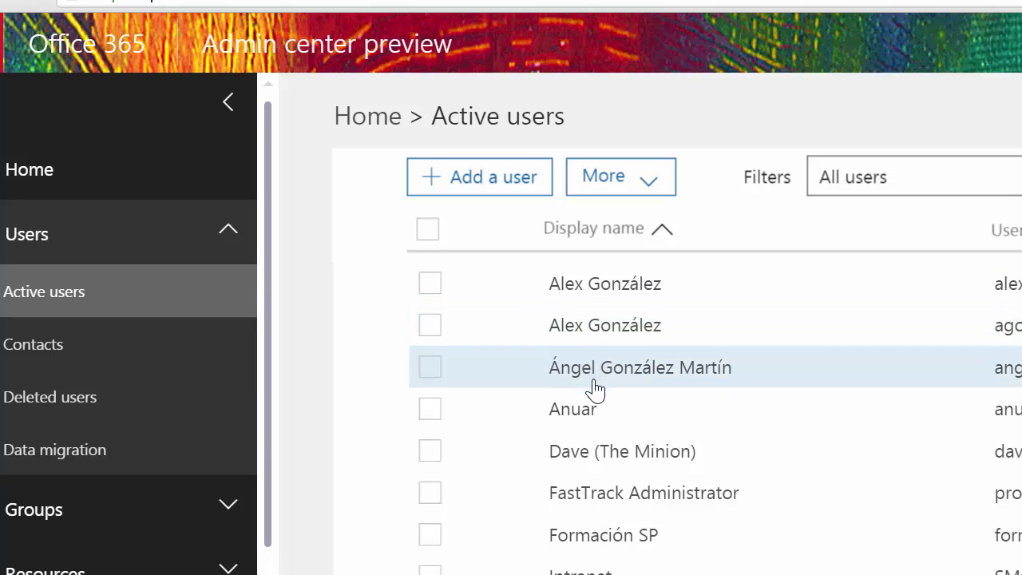
scroll(590, 488, down, 2)
scroll(588, 487, down, 3)
scroll(589, 487, up, 5)
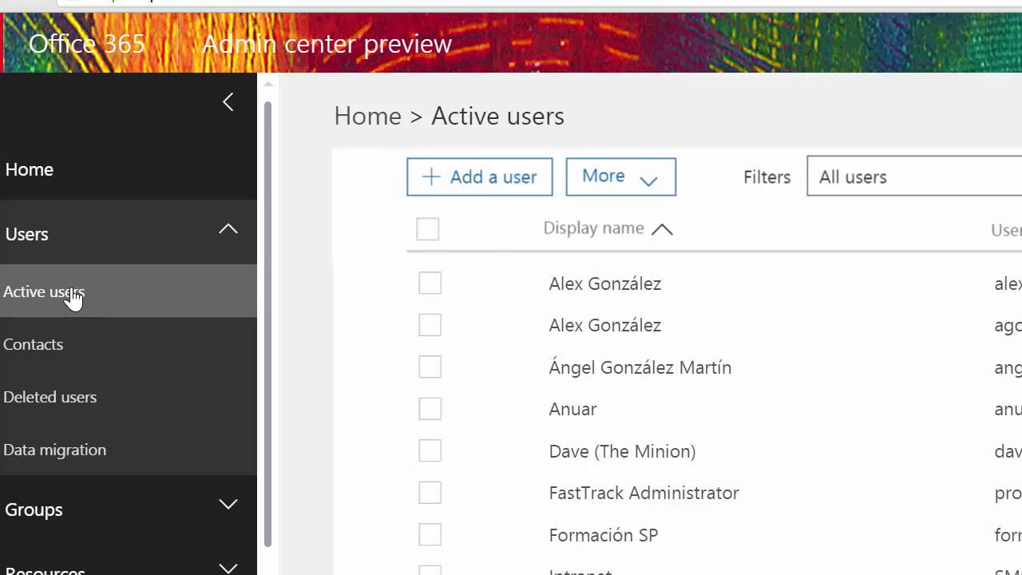
click(51, 342)
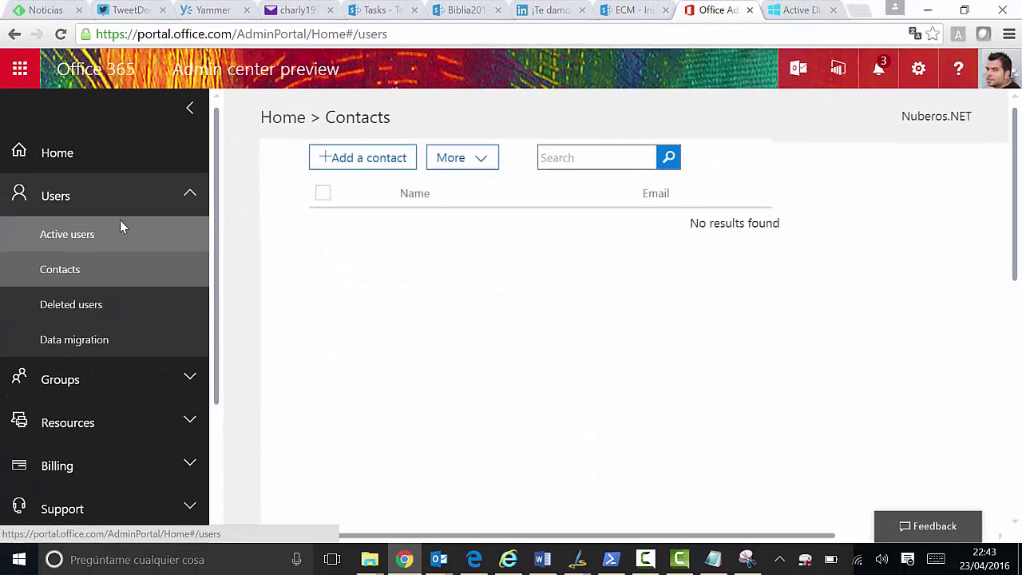
click(121, 230)
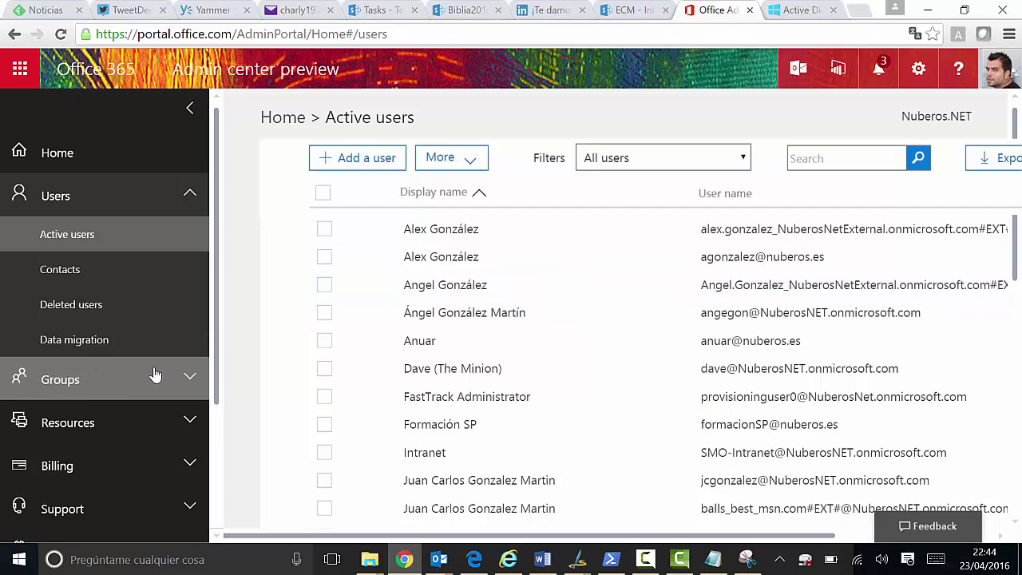
click(714, 559)
Change the $sExternalUser address on the script's first line to the new external user
click(166, 287)
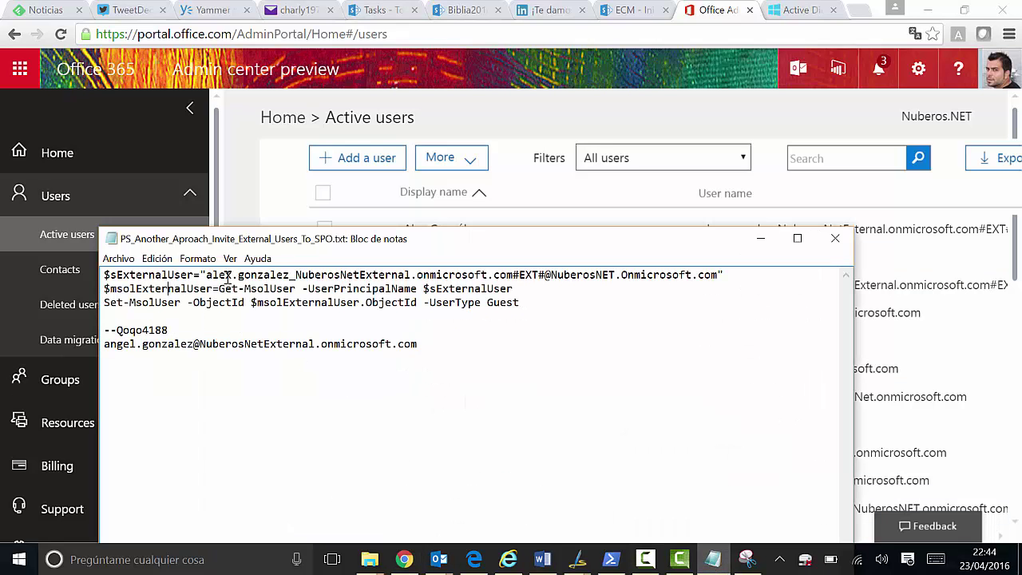
drag(225, 239, 327, 226)
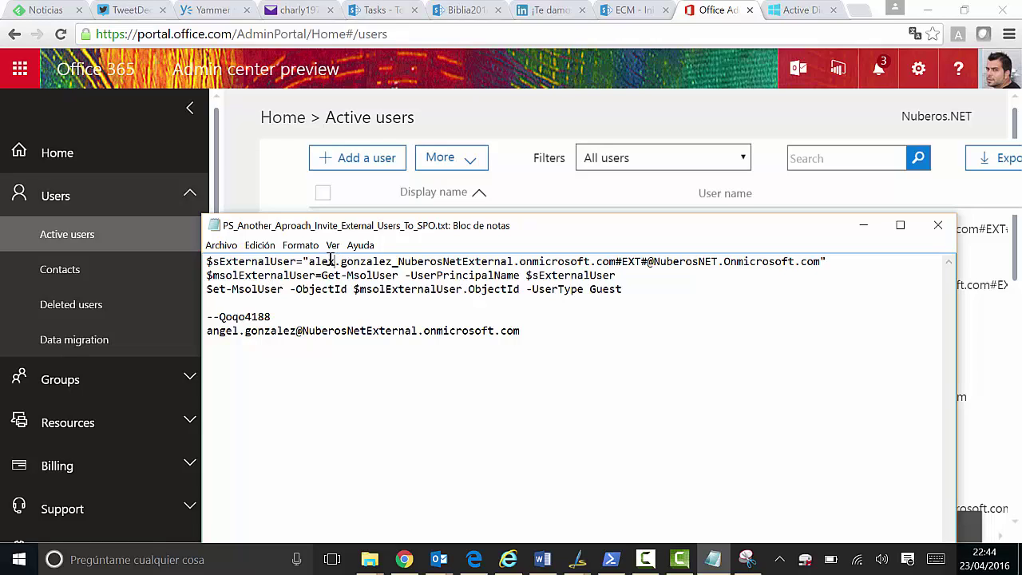
drag(334, 261, 315, 261)
text(ngel)
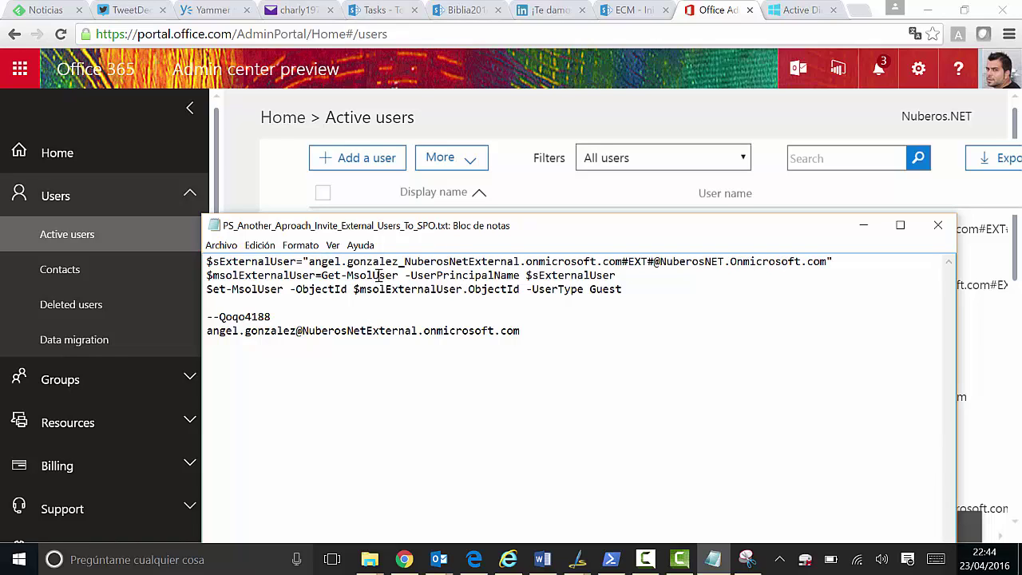
drag(315, 264, 619, 255)
drag(407, 263, 401, 263)
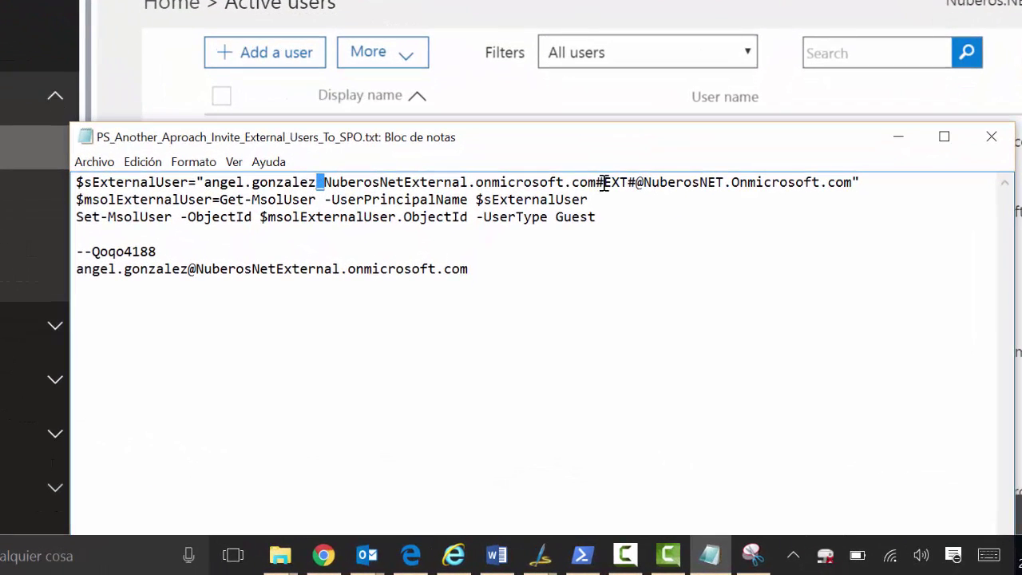
Review the Get-MsolUser lines and copy the whole $sExternalUser line for PowerShell
click(605, 183)
click(621, 183)
drag(639, 182, 831, 183)
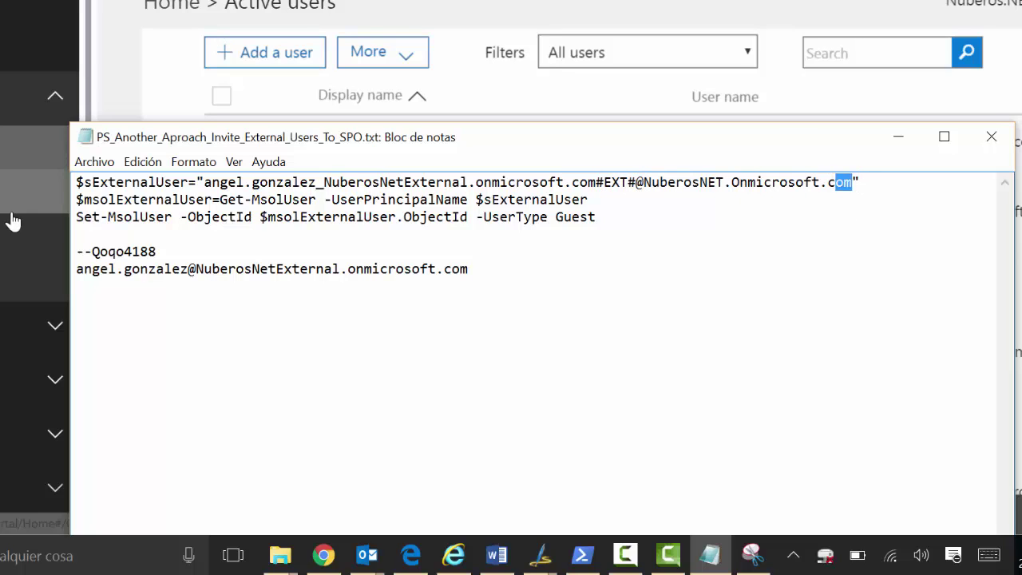
drag(326, 200, 254, 198)
click(430, 199)
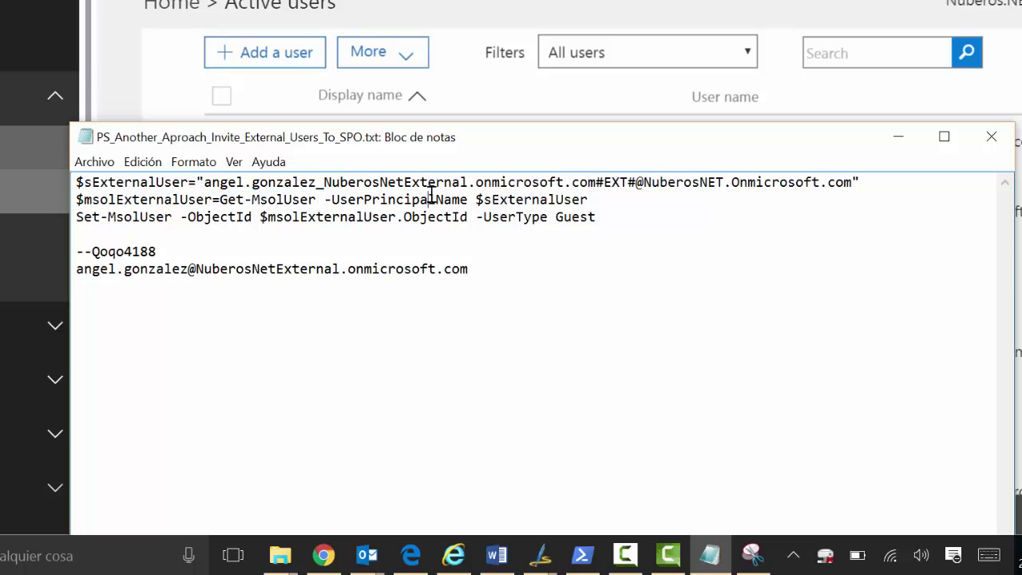
drag(187, 182, 70, 182)
double_click(621, 217)
click(150, 199)
drag(882, 182, 44, 183)
key(ctrl+c)
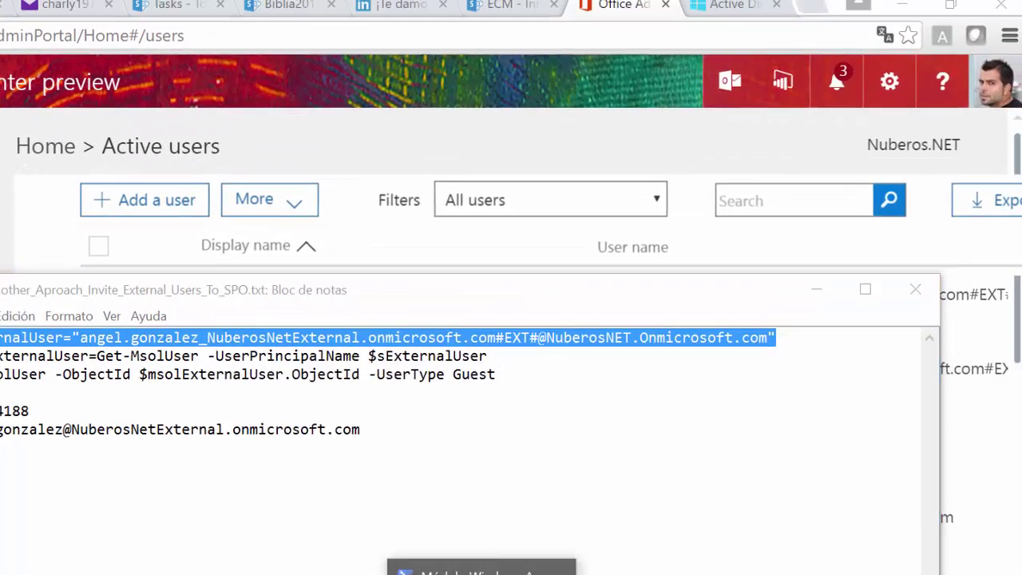
click(582, 554)
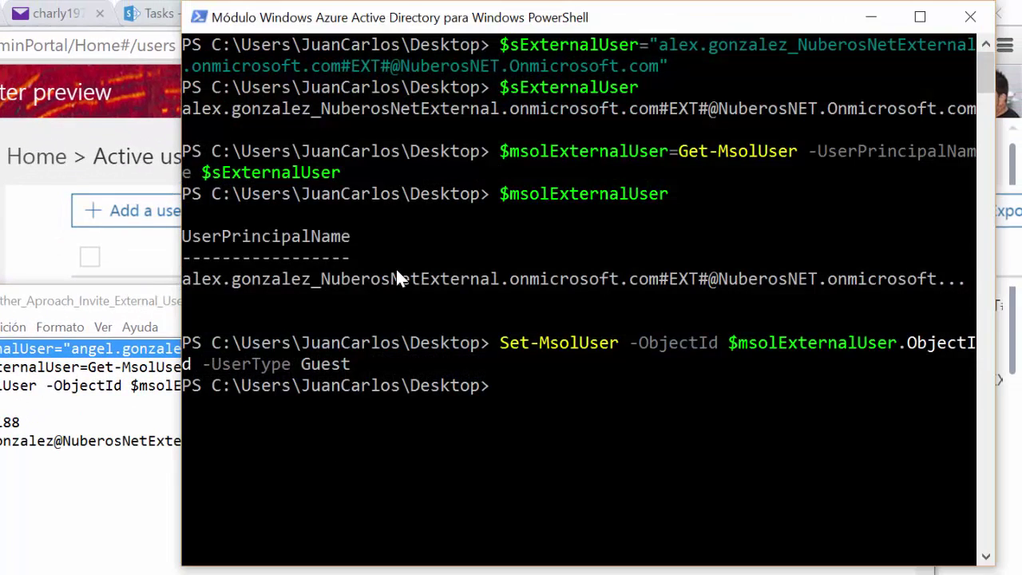
Clear the console with cls and run the pasted $sExternalUser assignment
text(cls)
key(Return)
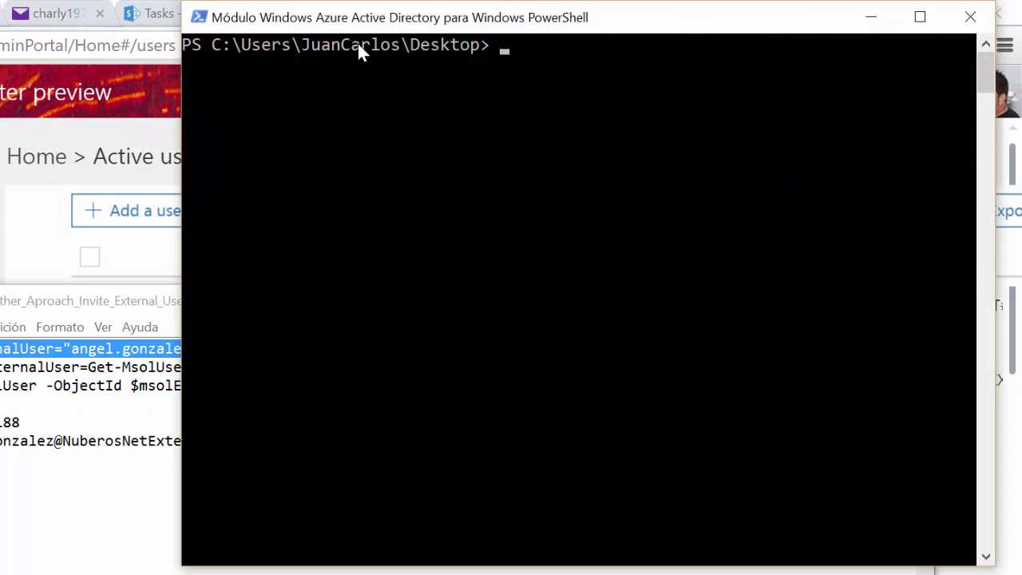
right_click(490, 59)
click(422, 113)
key(Return)
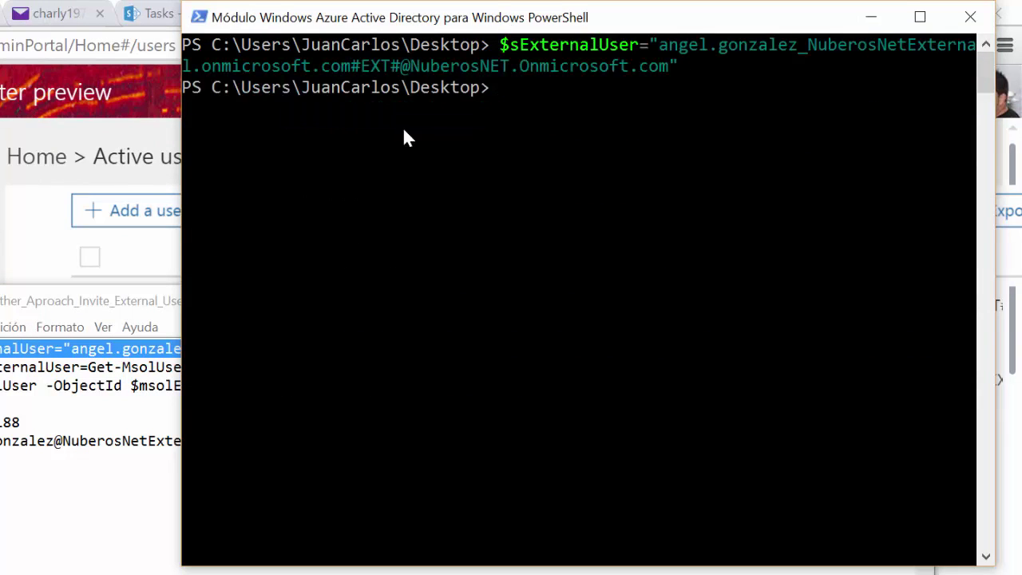
Run the pasted Get-MsolUser line and display $msolExternalUser to confirm the user is found
click(1, 366)
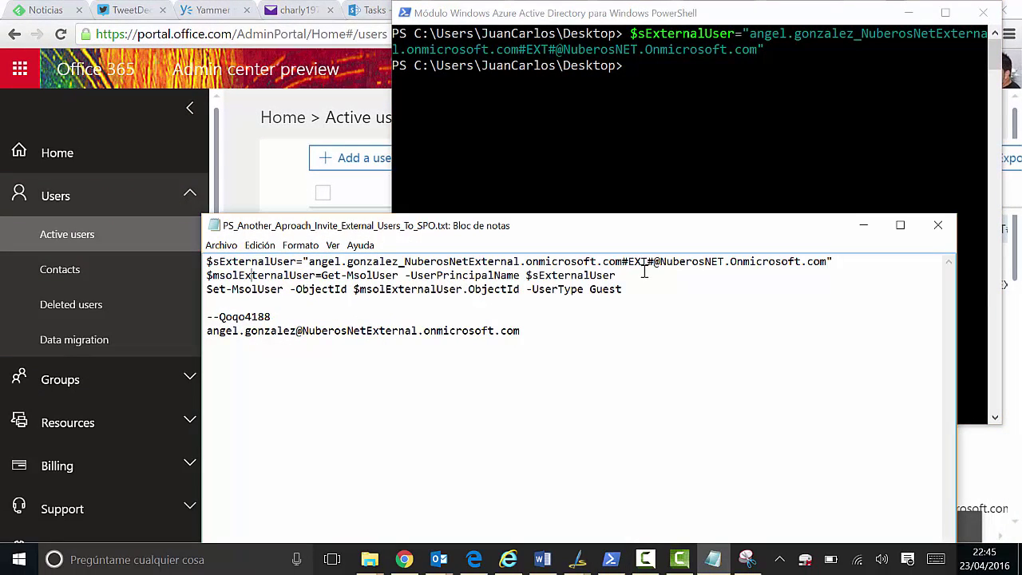
drag(644, 273, 200, 277)
key(ctrl+c)
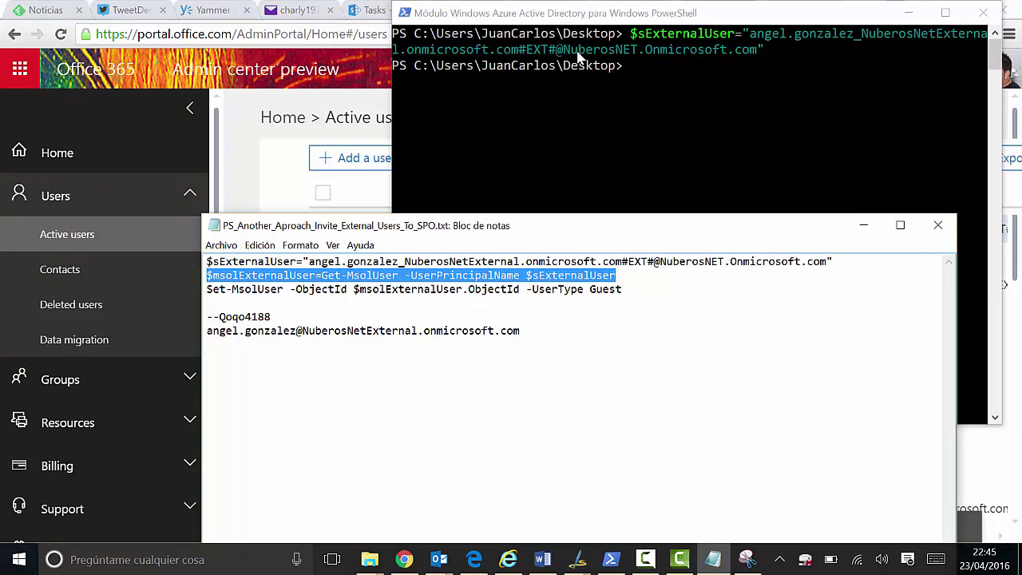
right_click(651, 80)
click(545, 118)
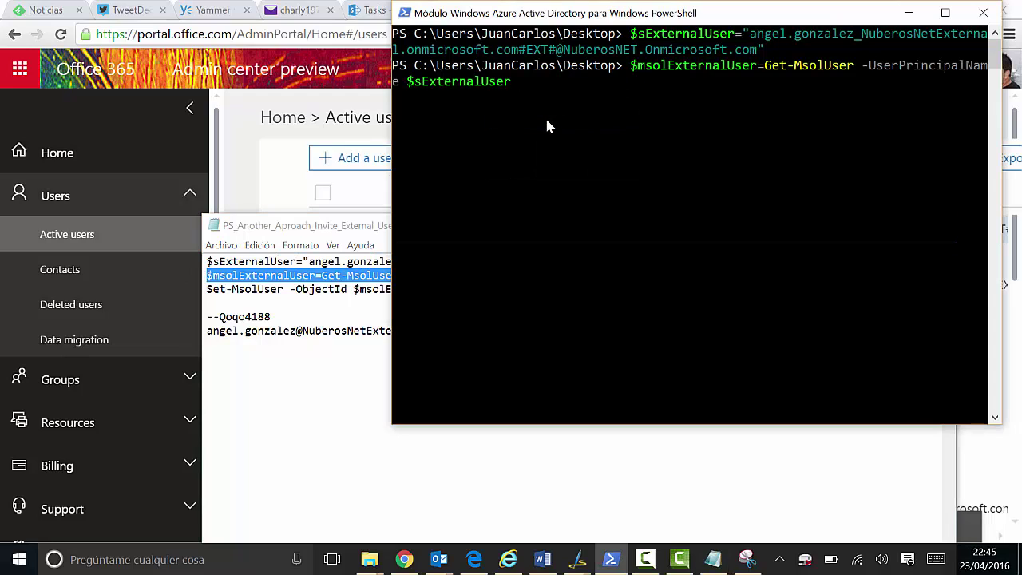
key(Return)
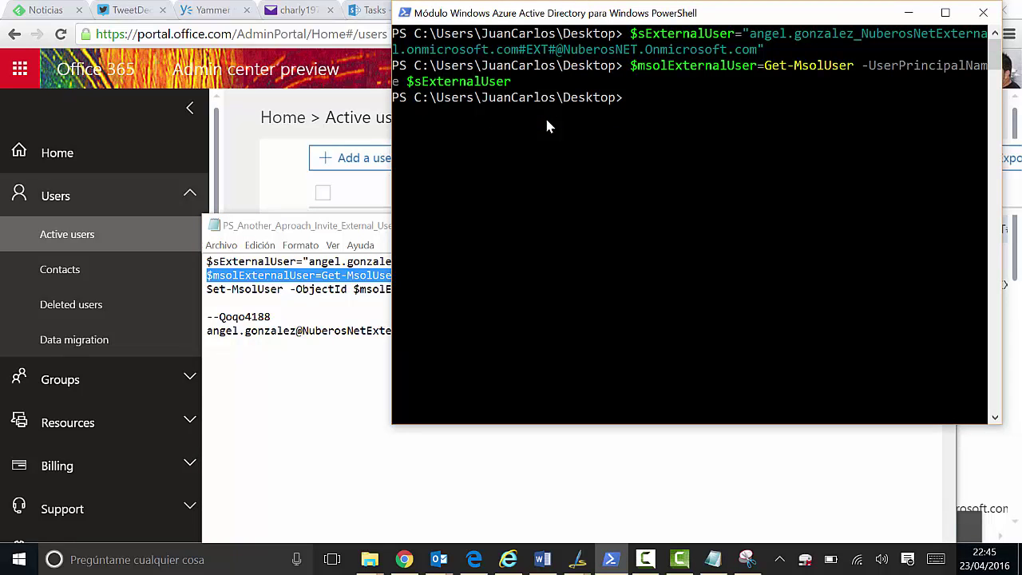
text($msolExternalUser)
key(Return)
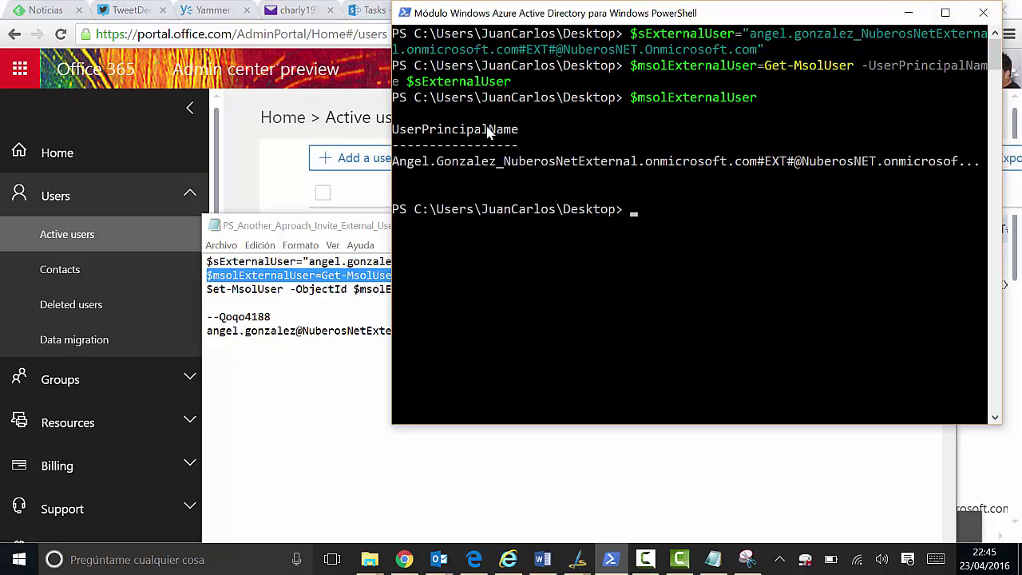
Copy the Set-MsolUser Guest line from the script notes
click(336, 317)
drag(646, 288, 202, 291)
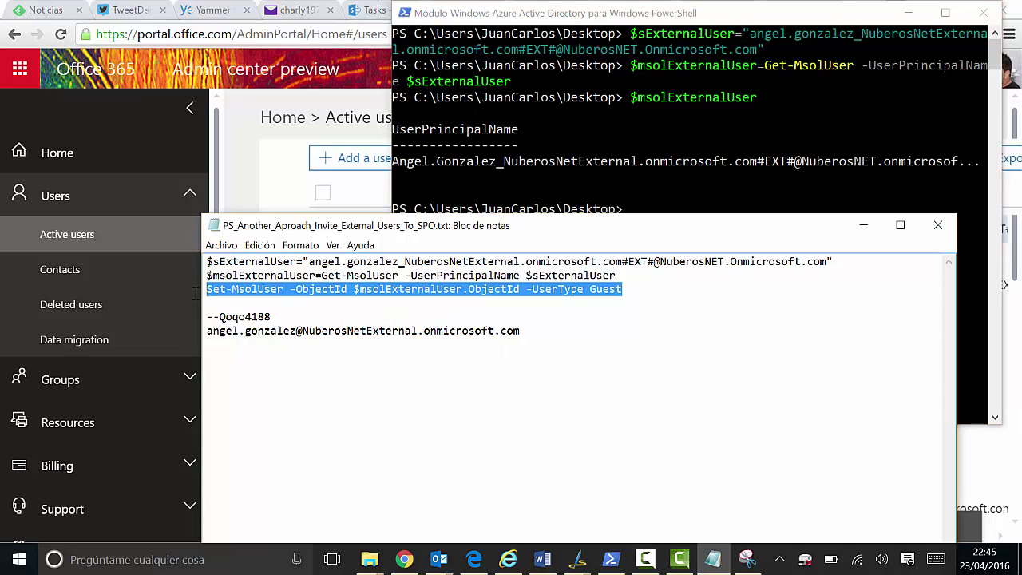
click(650, 129)
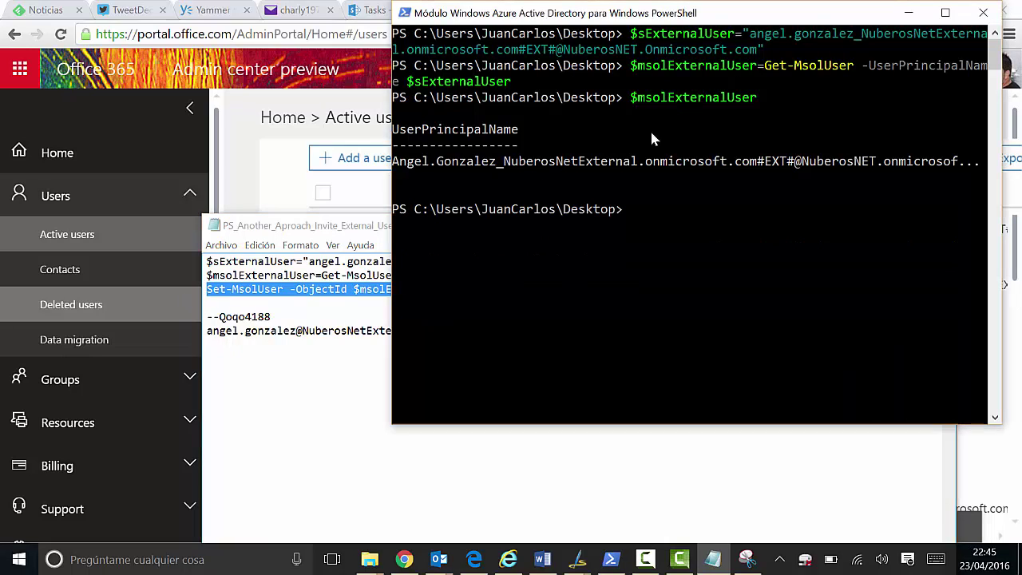